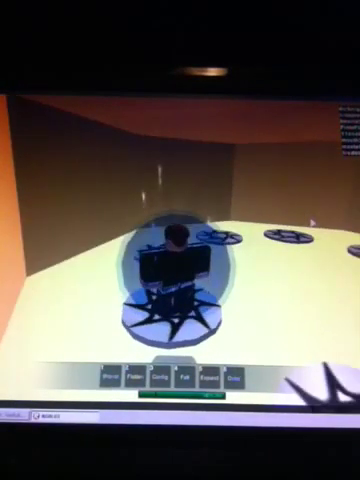
Orbit the camera left and walk the avatar through the doorway onto the studded baseplate.
key("Left")
key("Left")
key("Left")
key("w")
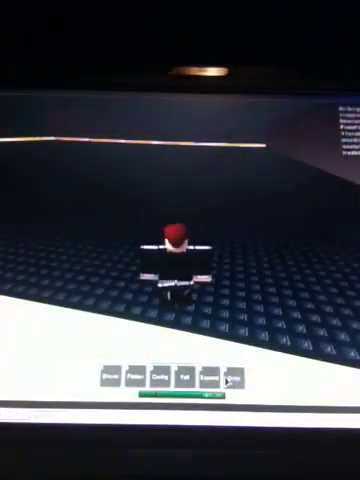
Pick the bright green swatch from the Color tool's palette to paint the baseplate.
key("1")
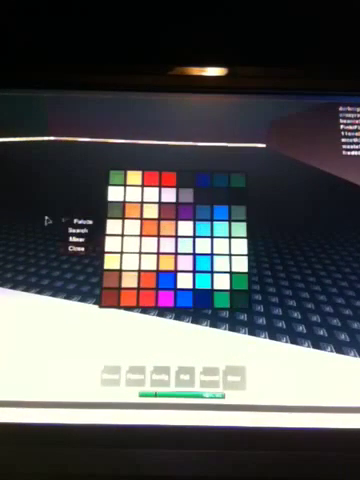
left_click(238, 281)
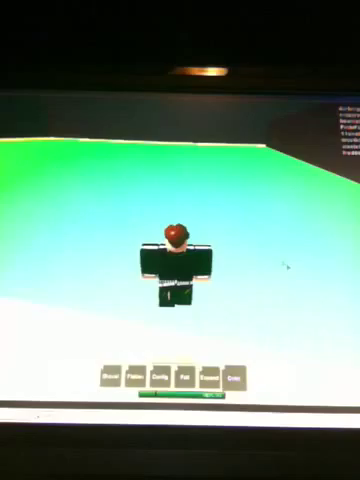
key("2")
key("2")
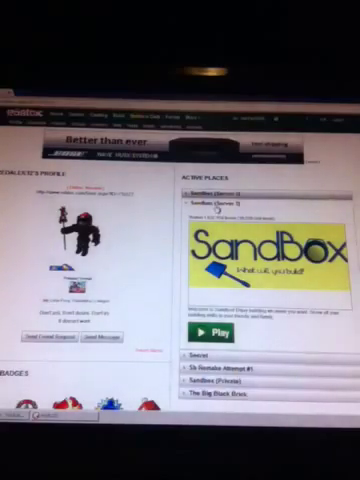
Open the Sandbox (Server 2) place page from the profile's Active Places, then go to the Catalog.
left_click(215, 204)
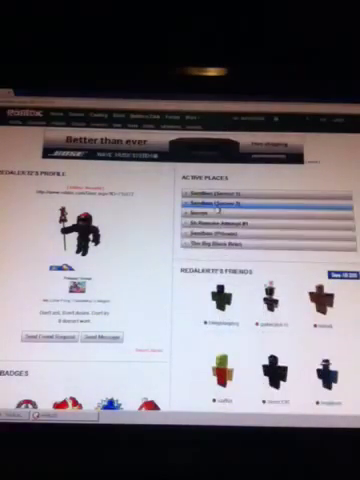
left_click(222, 204)
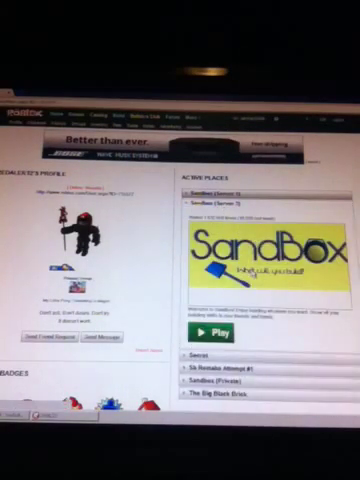
left_click(255, 272)
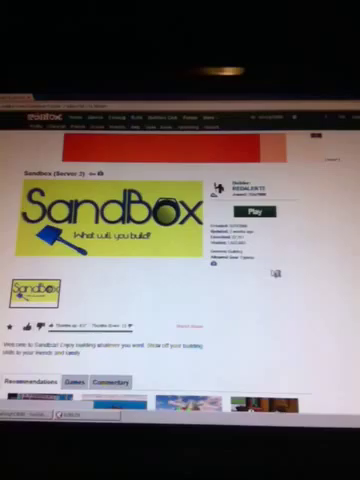
scroll(110, 272, "down", 3)
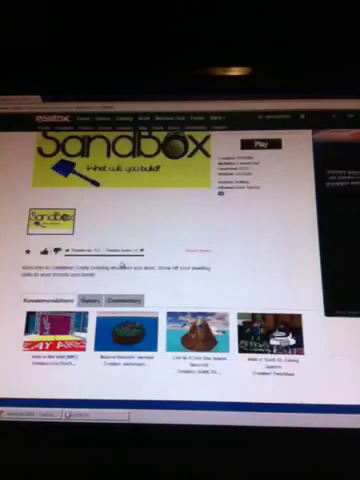
scroll(171, 240, "up", 3)
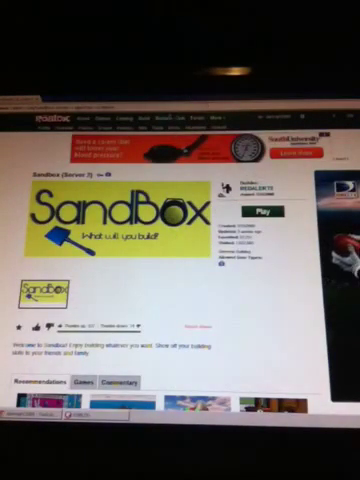
left_click(124, 118)
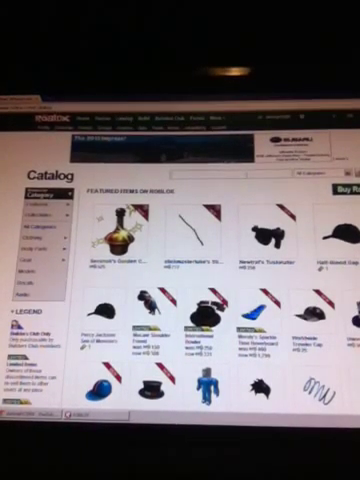
type("hat")
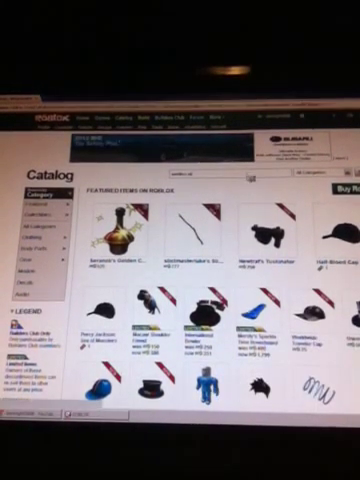
Search the Catalog for 'sandbox vip' and open the first Sandbox VIP shirt listing.
key("Return")
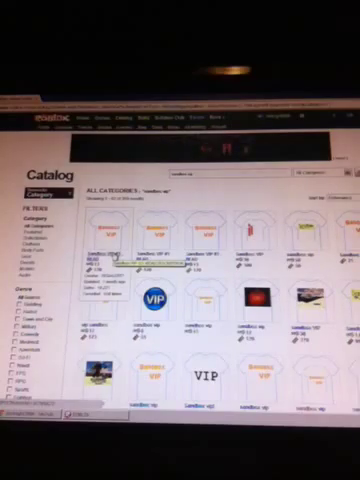
left_click(112, 254)
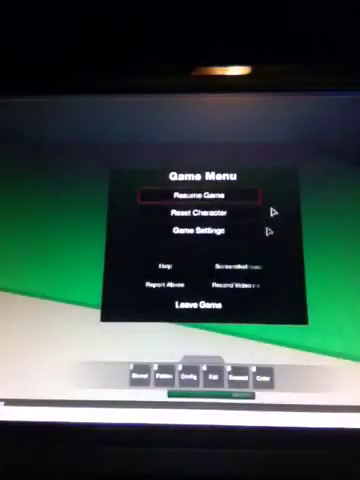
key("Escape")
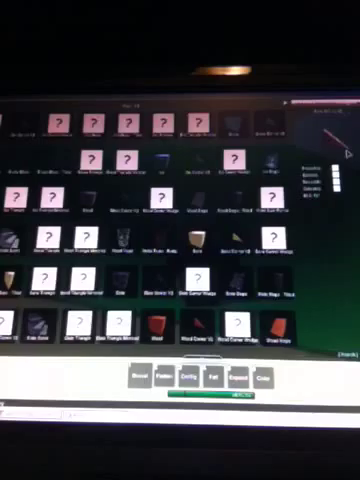
left_click(348, 109)
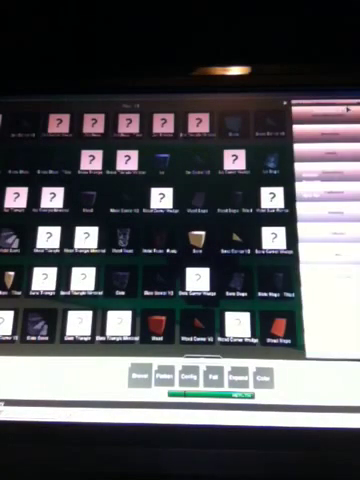
key("grave")
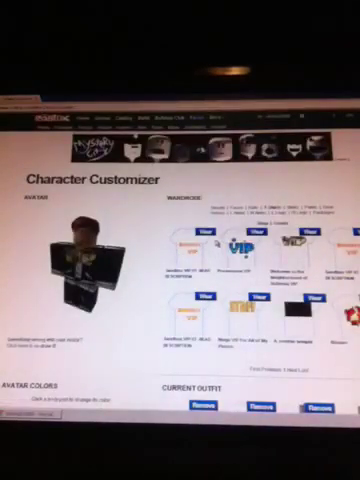
scroll(180, 280, "down", 3)
scroll(180, 280, "up", 2)
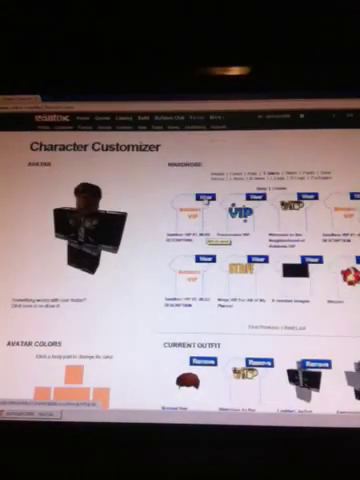
Wear a wardrobe shirt, then wear Sandbox VIP #1 in the Character Customizer.
left_click(205, 197)
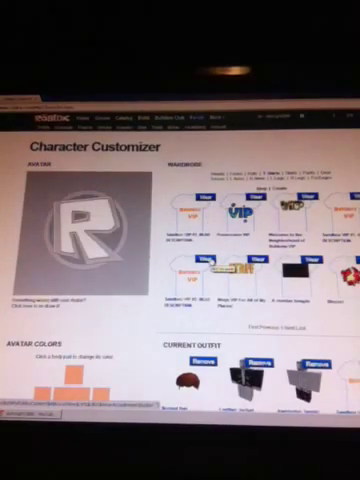
left_click(222, 260)
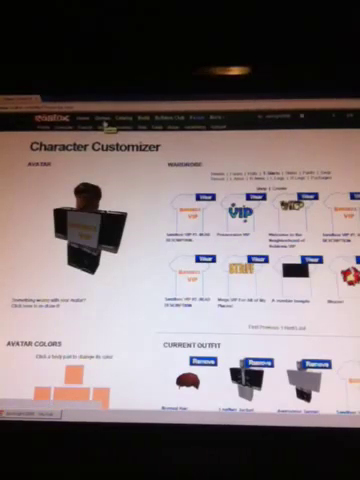
Filter Games by genre, open the Sandbox creator's profile, and expand the second Sandbox server.
left_click(103, 118)
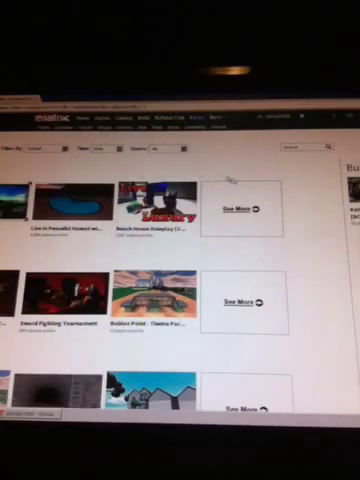
left_click(168, 148)
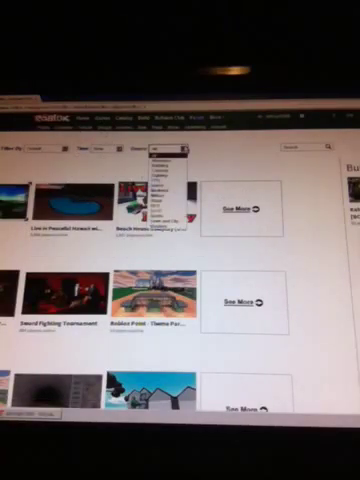
left_click(160, 165)
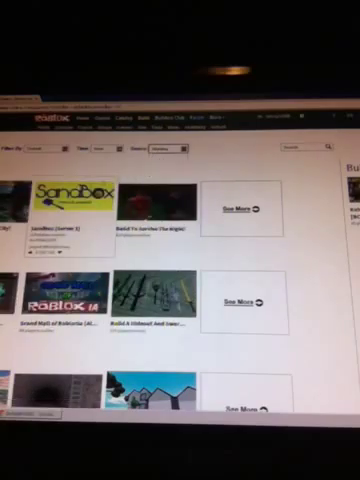
left_click(50, 243)
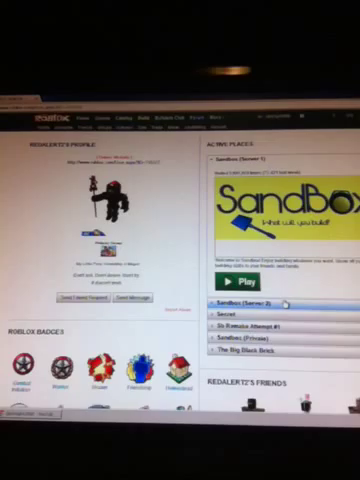
left_click(285, 304)
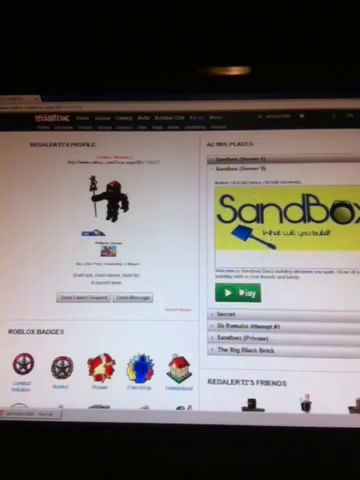